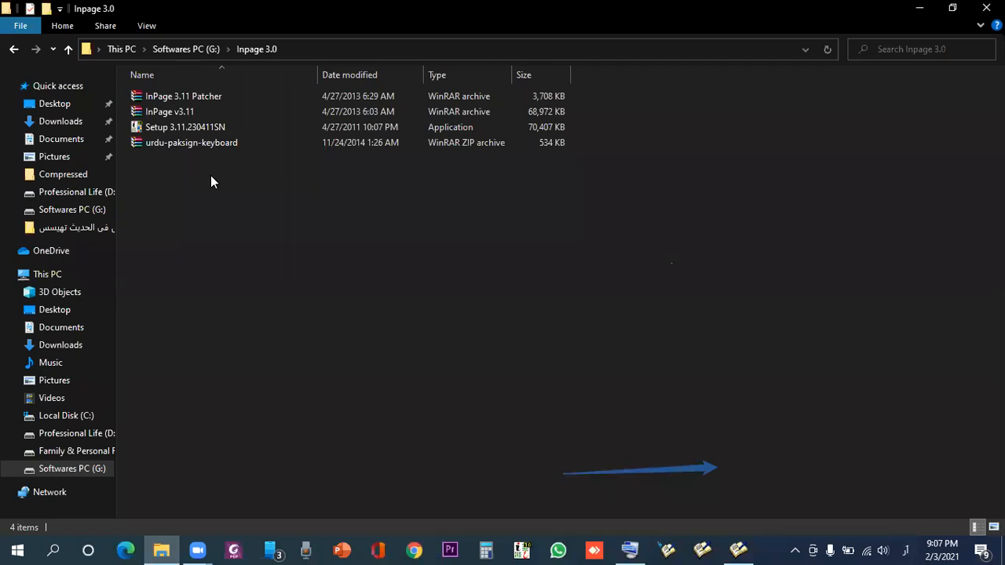
# - Try to set the Setup 3.11.230411SN installer's compatibility mode to Windows XP (Service Pack 3), closing its properties without applying
pyautogui.doubleClick(196, 128)
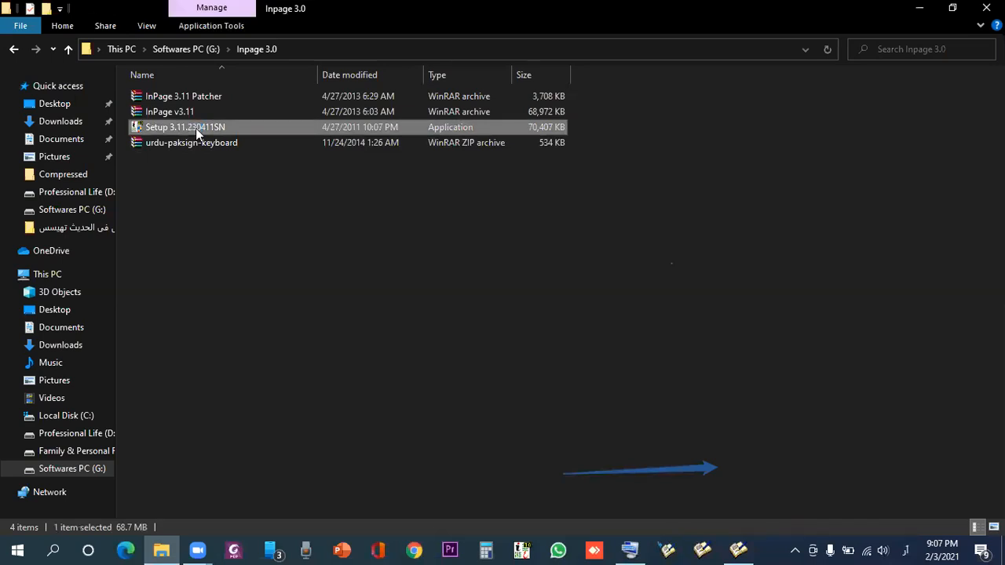
pyautogui.rightClick(195, 128)
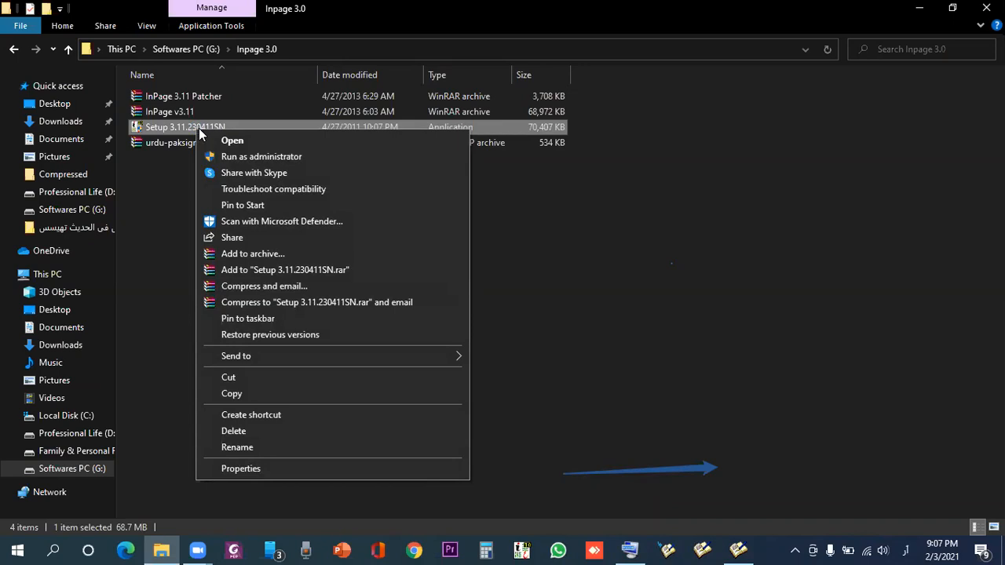
pyautogui.click(284, 468)
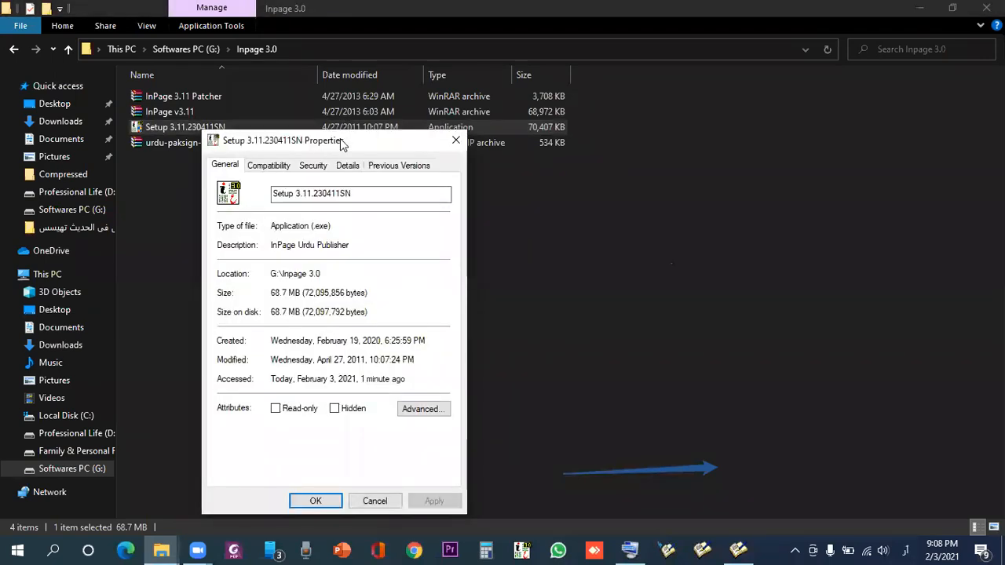
pyautogui.moveTo(343, 145); pyautogui.dragTo(372, 83)
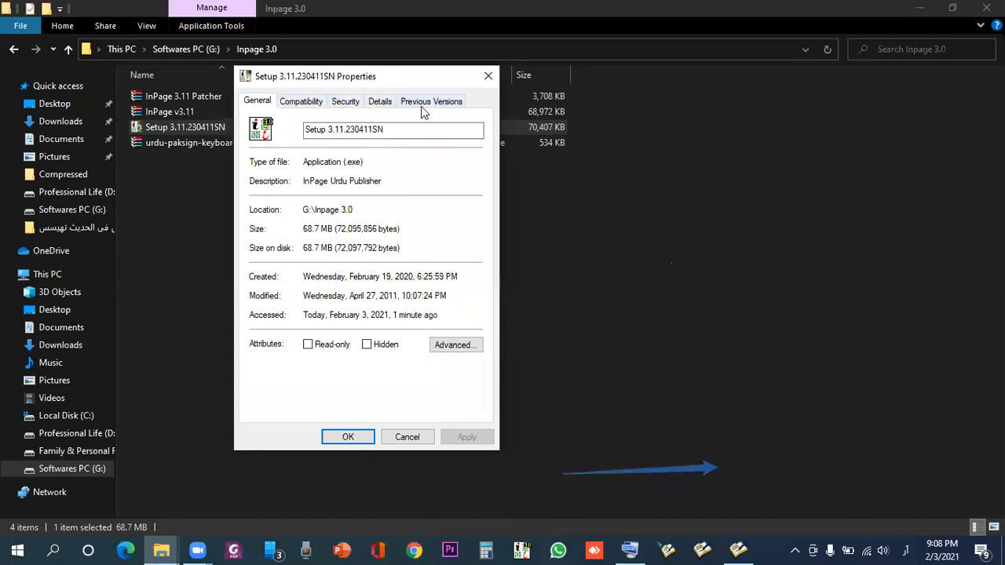
pyautogui.click(303, 105)
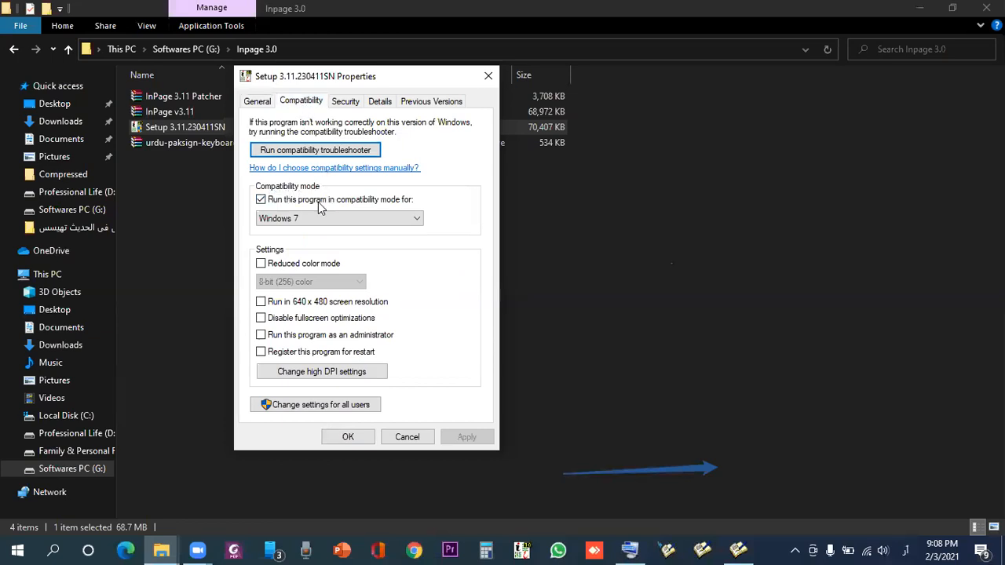
pyautogui.click(383, 224)
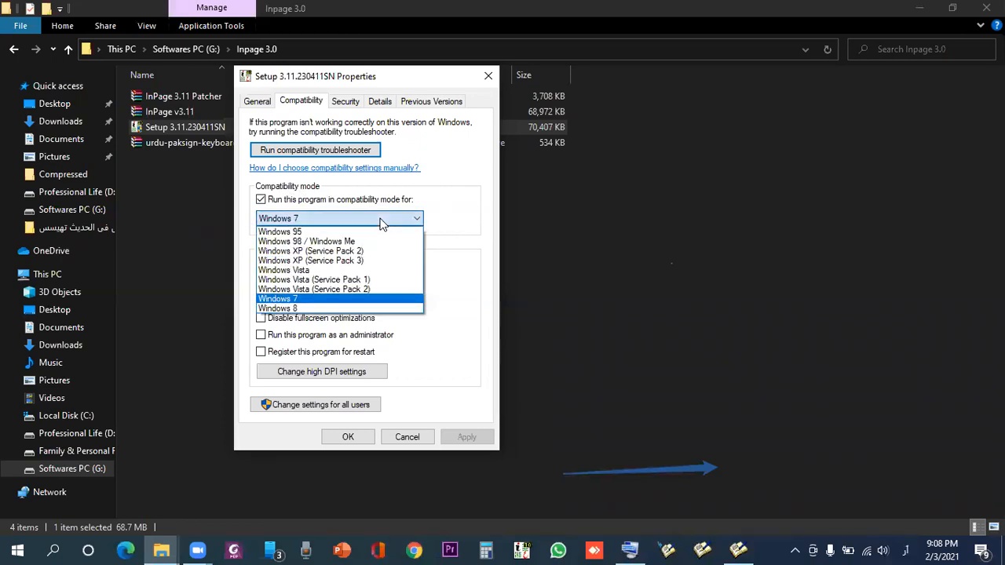
pyautogui.click(386, 259)
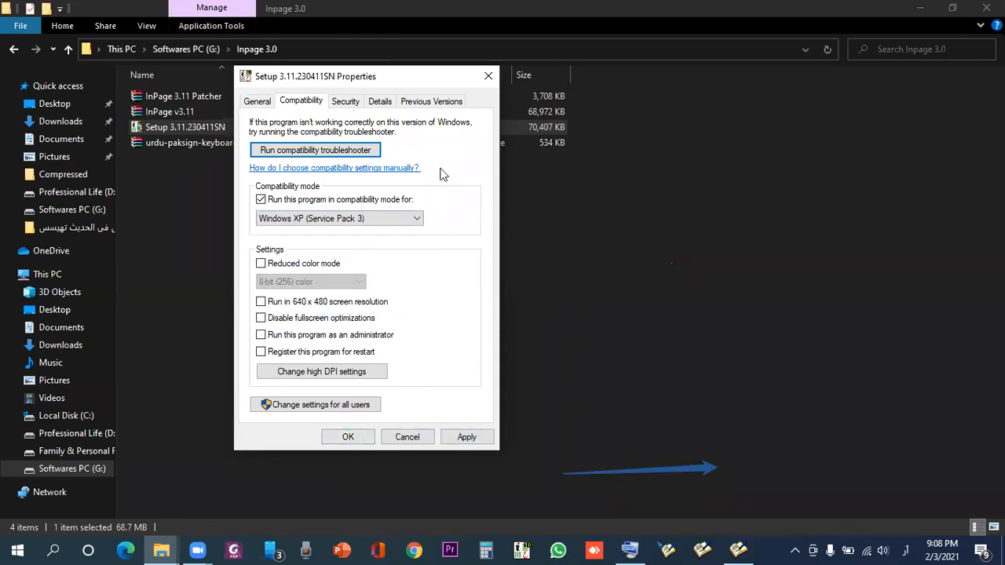
pyautogui.click(417, 220)
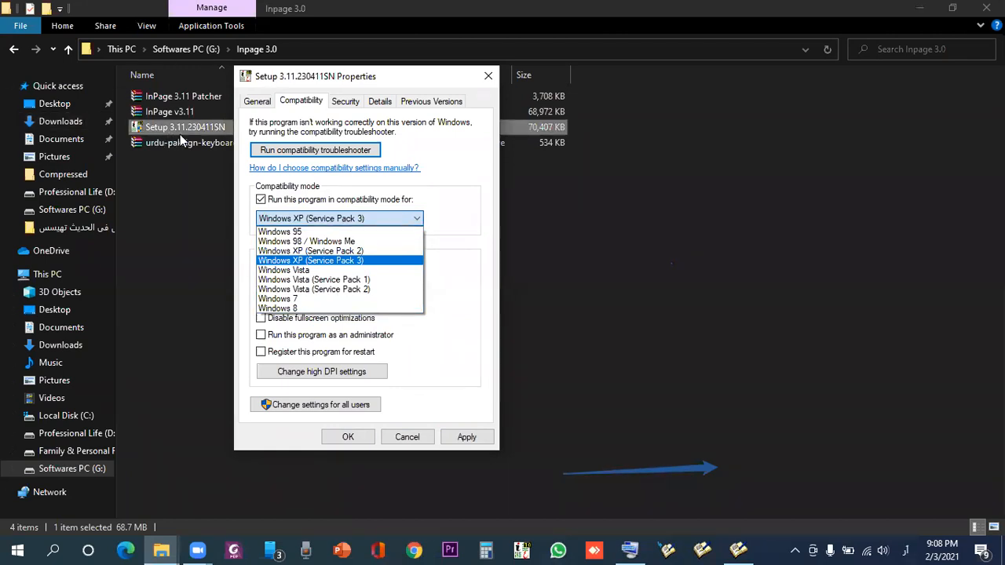
pyautogui.click(488, 79)
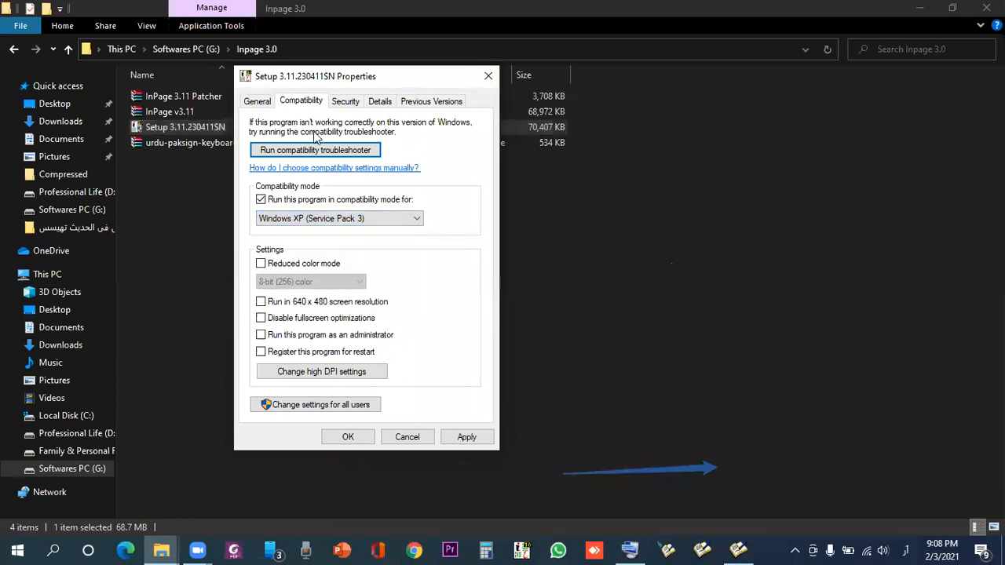
pyautogui.click(489, 79)
# - Reopen the installer's compatibility settings, choose Windows XP (Service Pack 3) again and close the properties without applying
pyautogui.rightClick(228, 133)
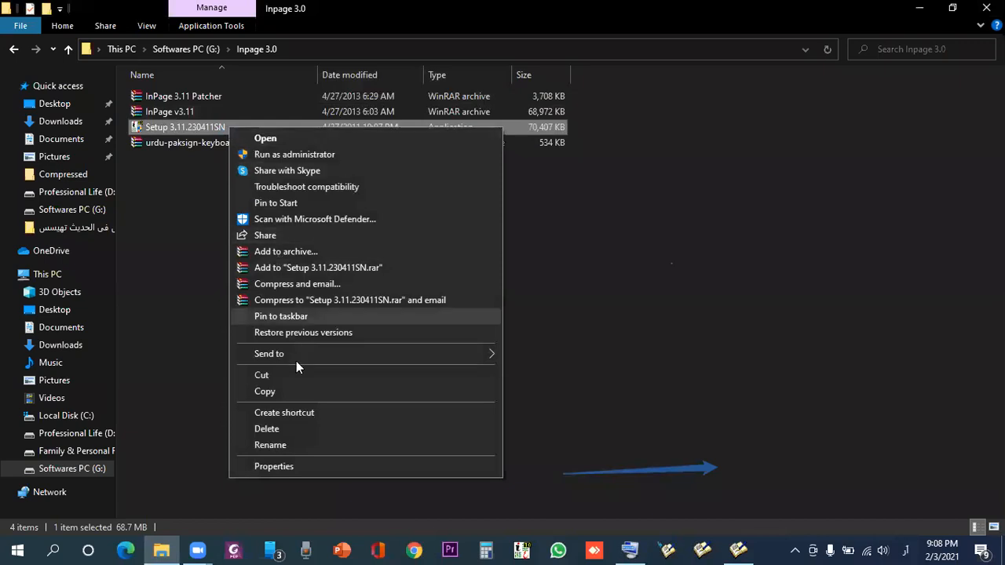
pyautogui.click(301, 466)
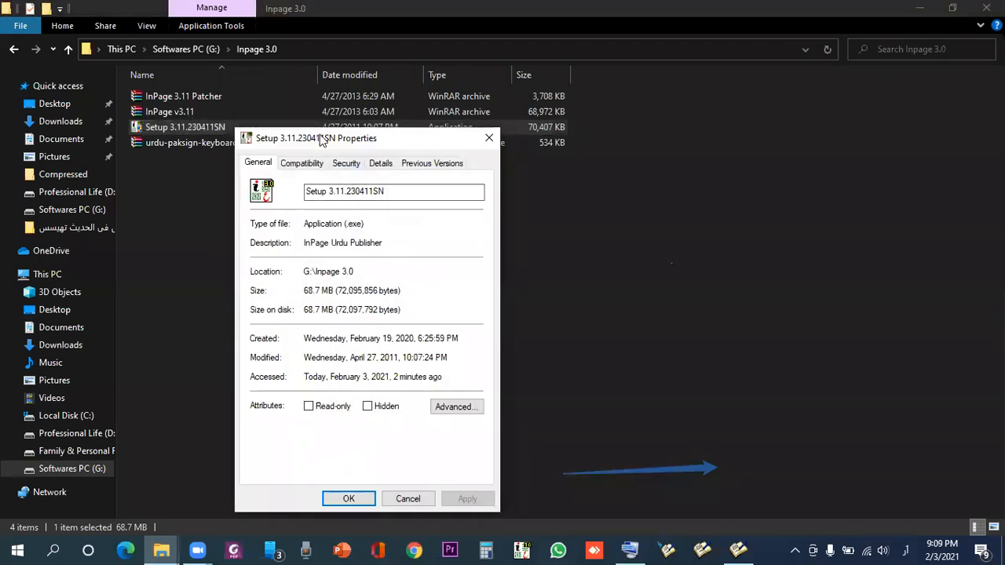
pyautogui.moveTo(320, 140); pyautogui.dragTo(354, 95)
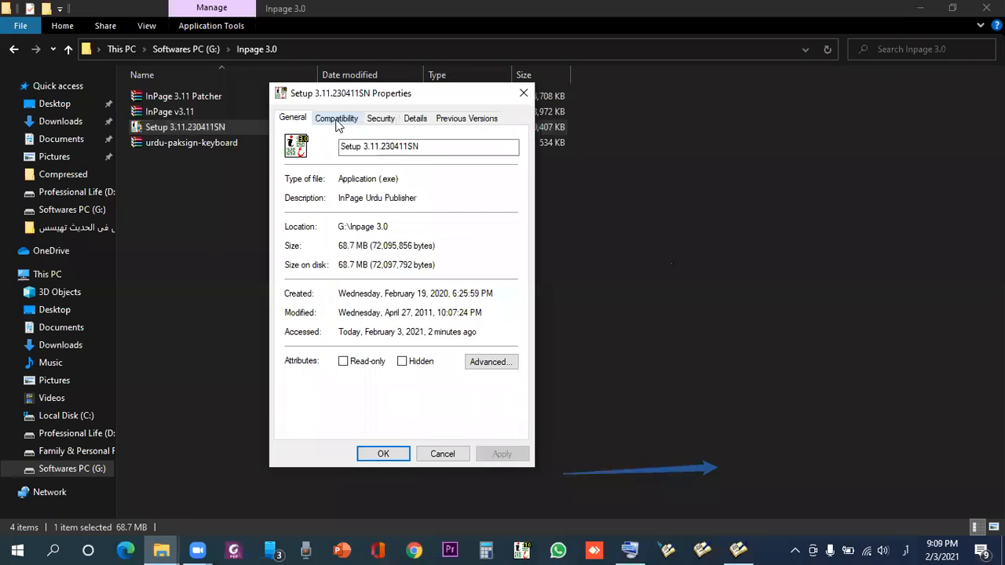
pyautogui.click(337, 121)
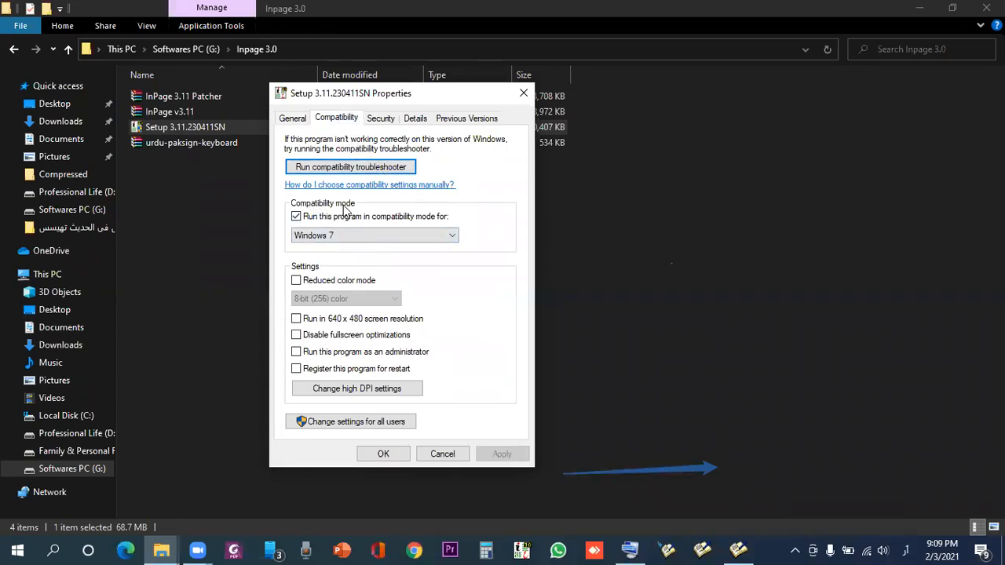
pyautogui.click(385, 240)
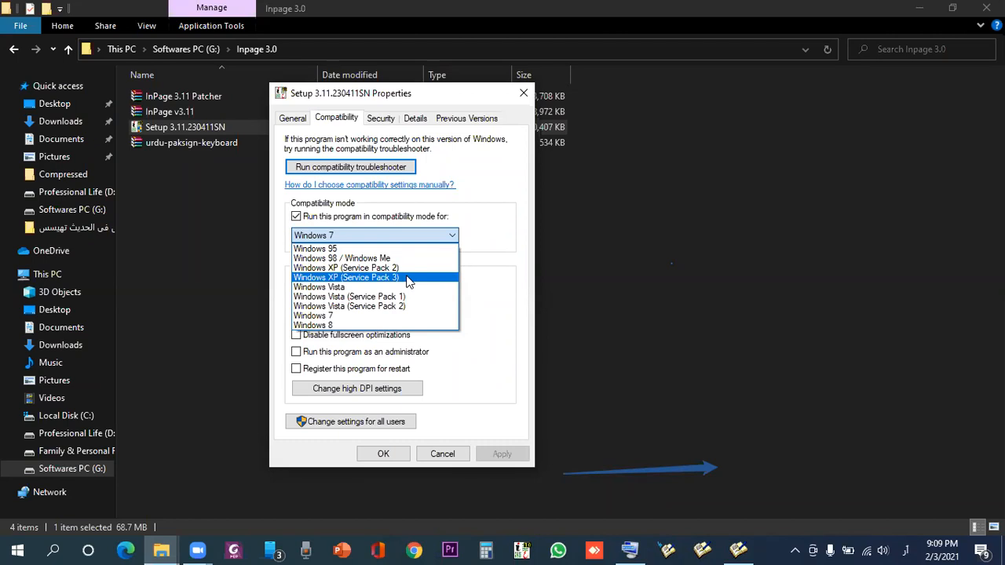
pyautogui.click(407, 278)
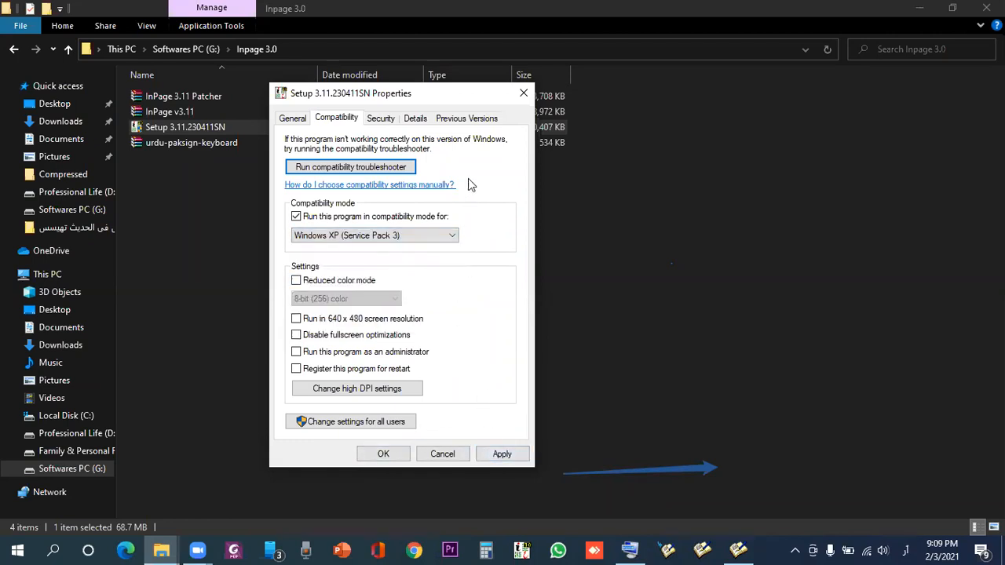
pyautogui.click(519, 95)
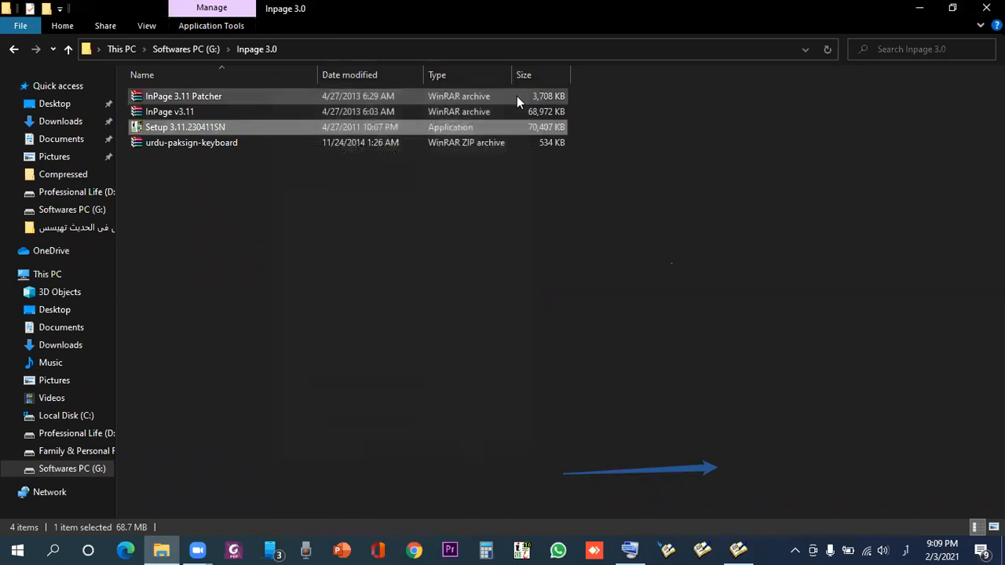
# - Open the urdu-paksign-keyboard archive, enter its Urdu PakSign Keyboard 1.2 folder and select setup.exe
pyautogui.click(224, 223)
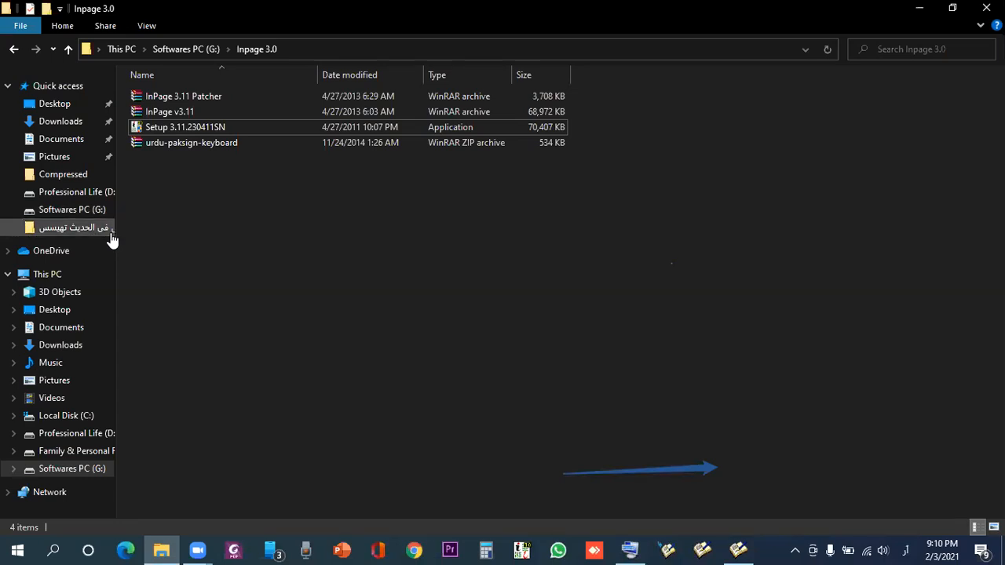
pyautogui.click(210, 144)
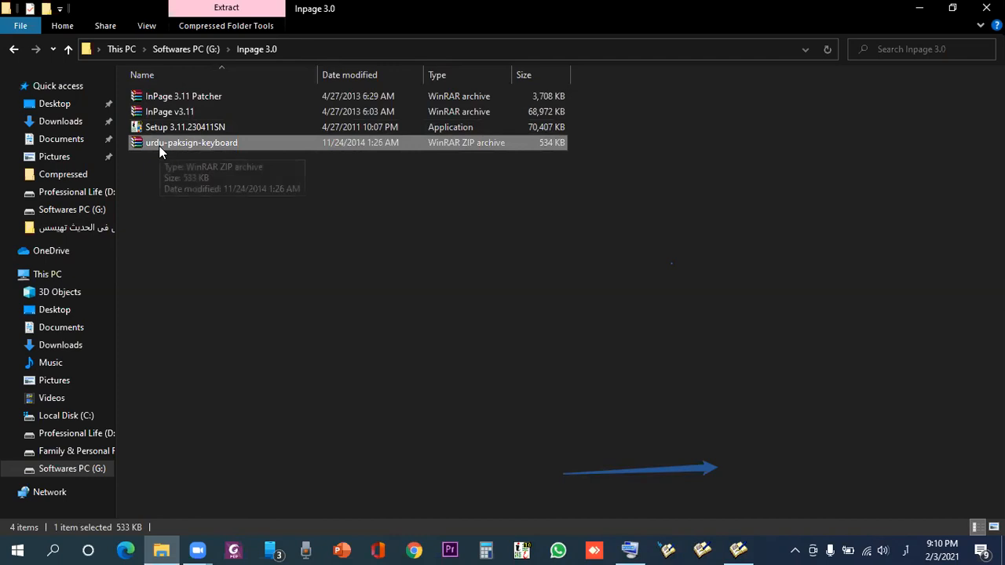
pyautogui.doubleClick(247, 145)
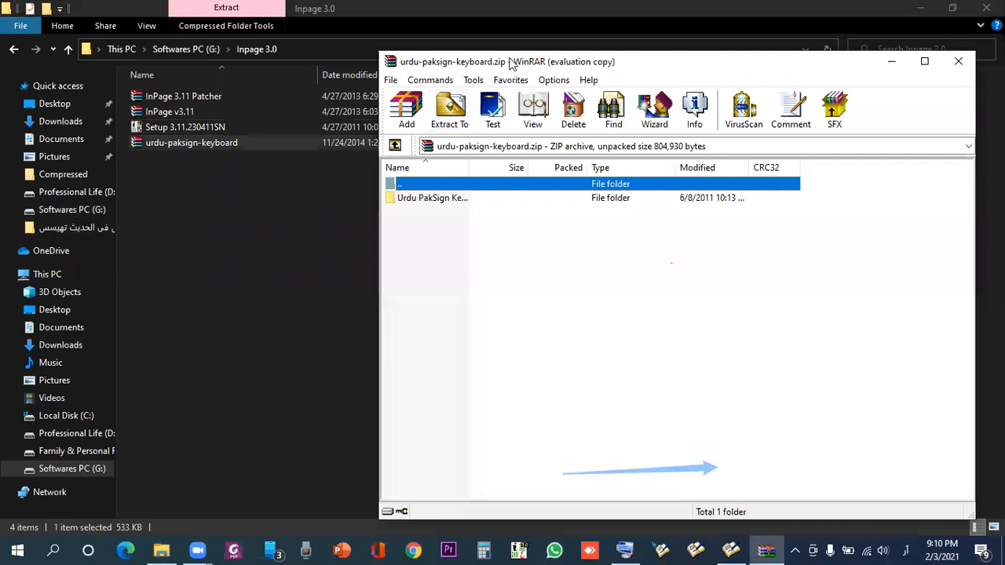
pyautogui.moveTo(510, 63); pyautogui.dragTo(377, 53)
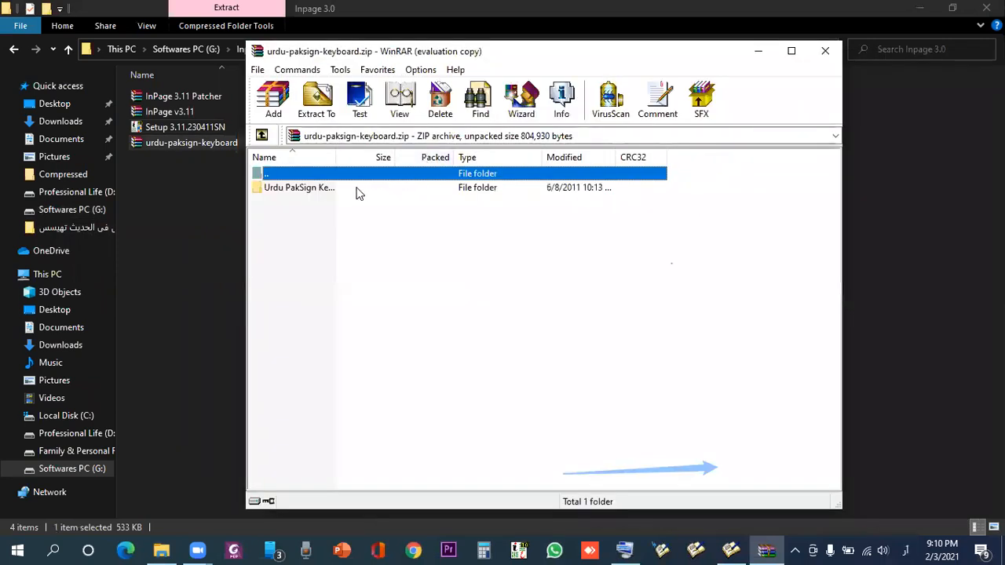
pyautogui.doubleClick(312, 188)
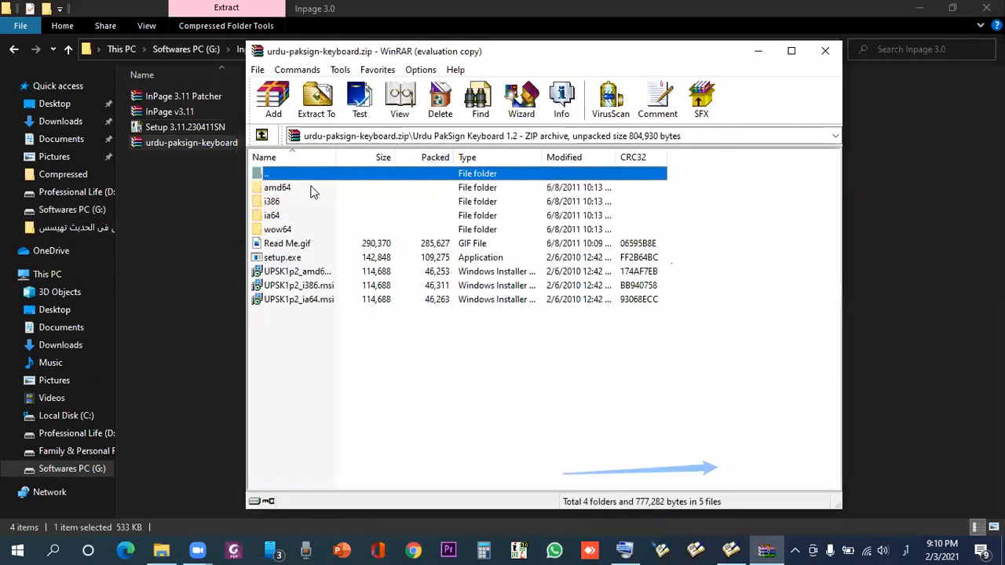
pyautogui.click(289, 259)
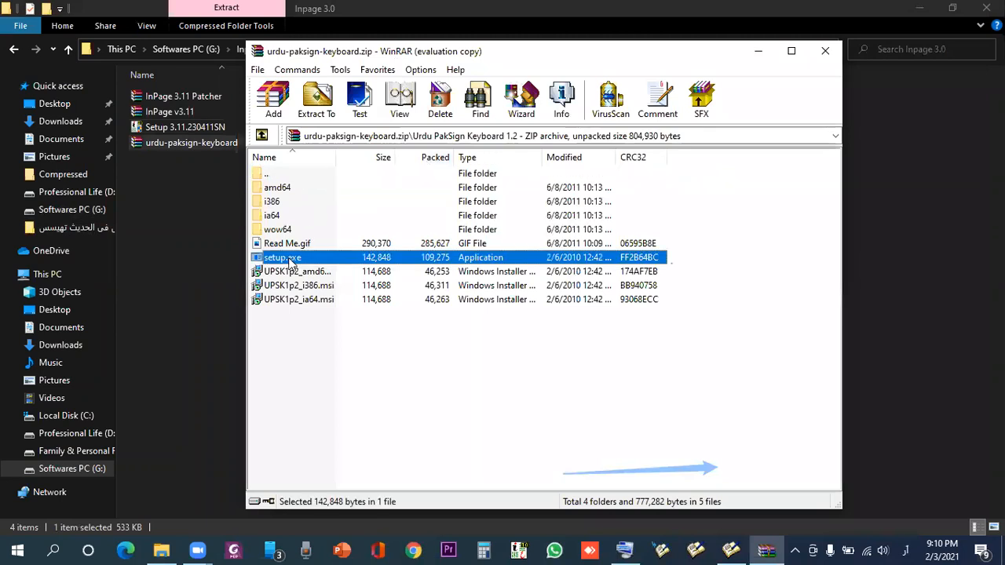
pyautogui.rightClick(287, 260)
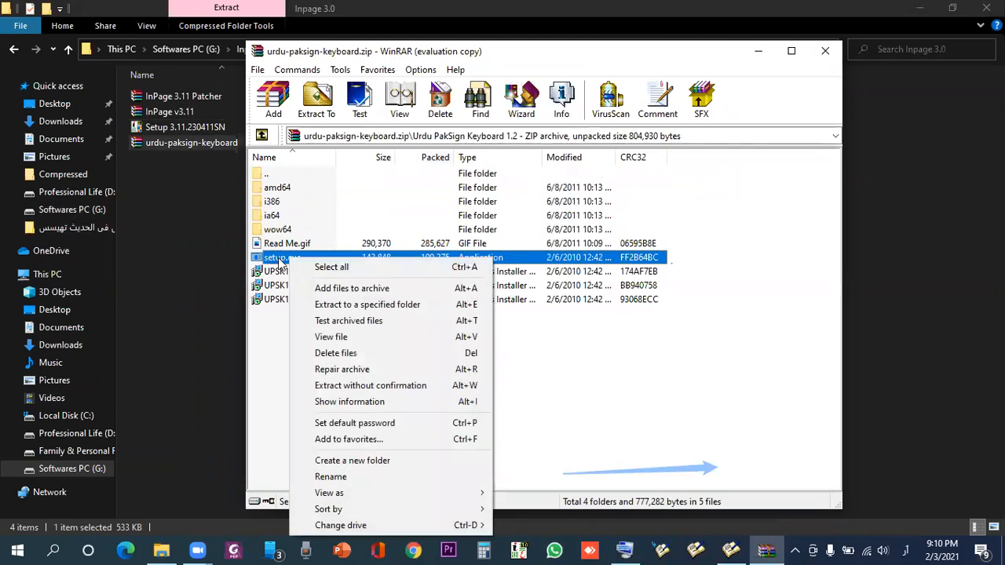
pyautogui.click(279, 259)
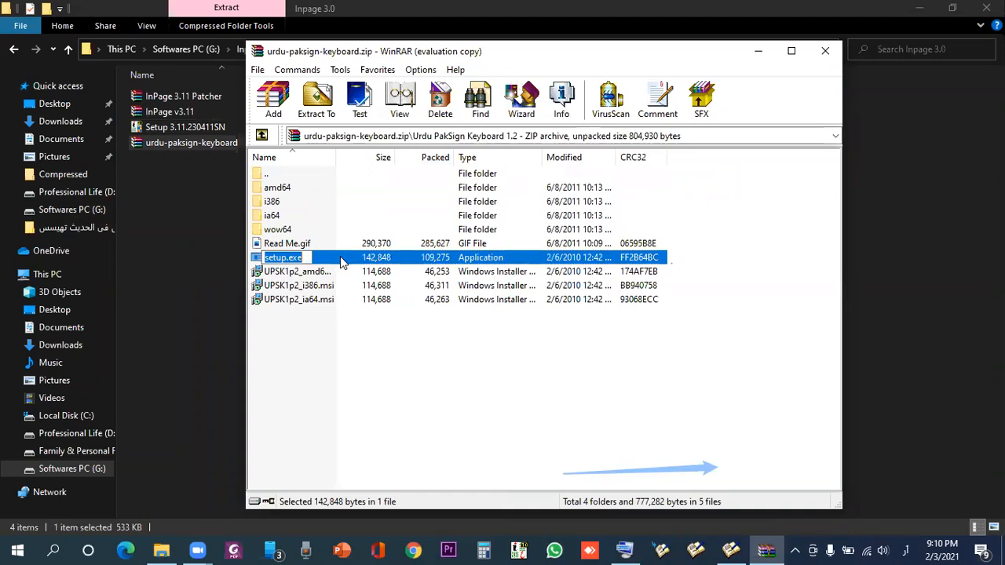
pyautogui.click(340, 257)
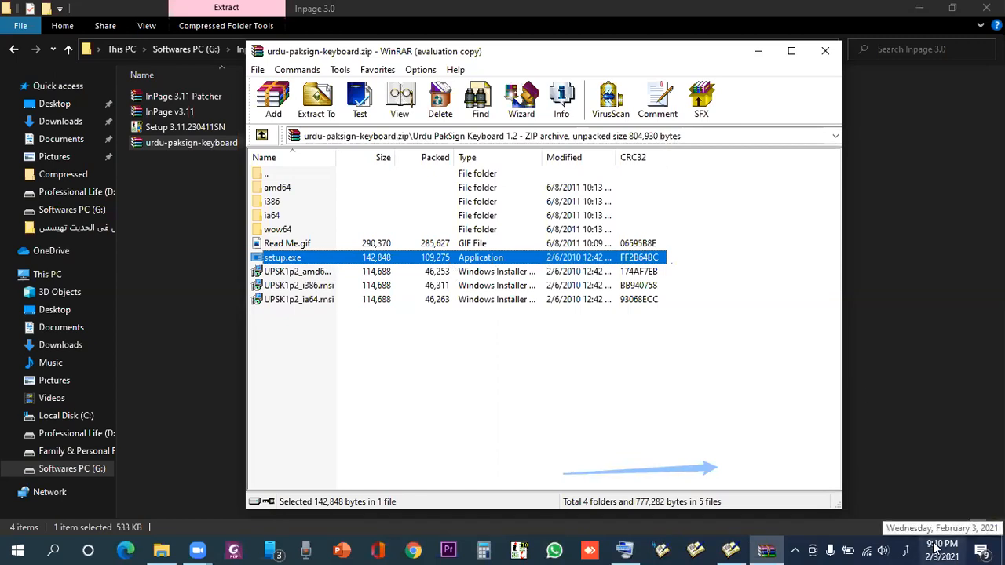
# - View the available keyboard input languages and close the urdu-paksign-keyboard archive
pyautogui.moveTo(913, 548)
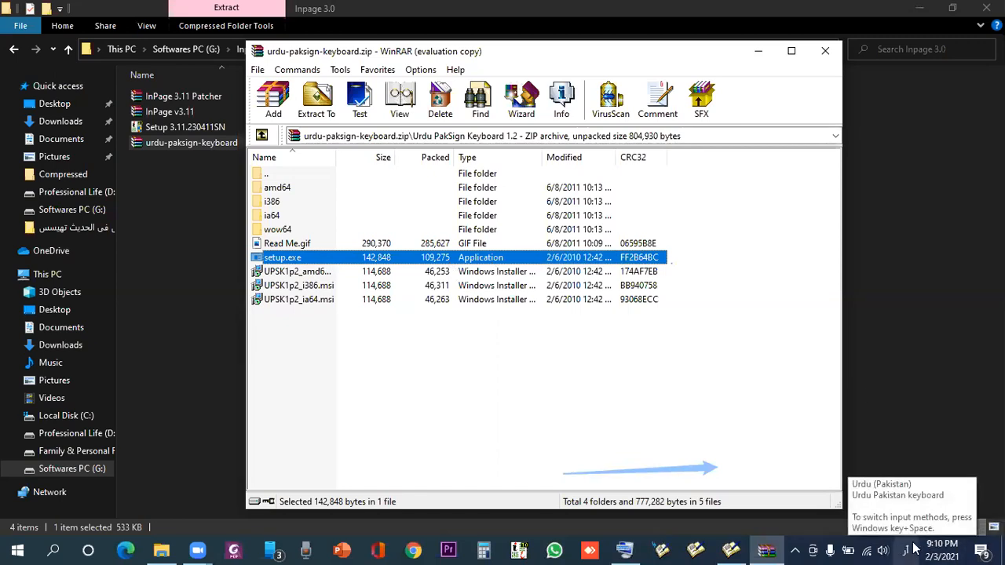
pyautogui.click(913, 548)
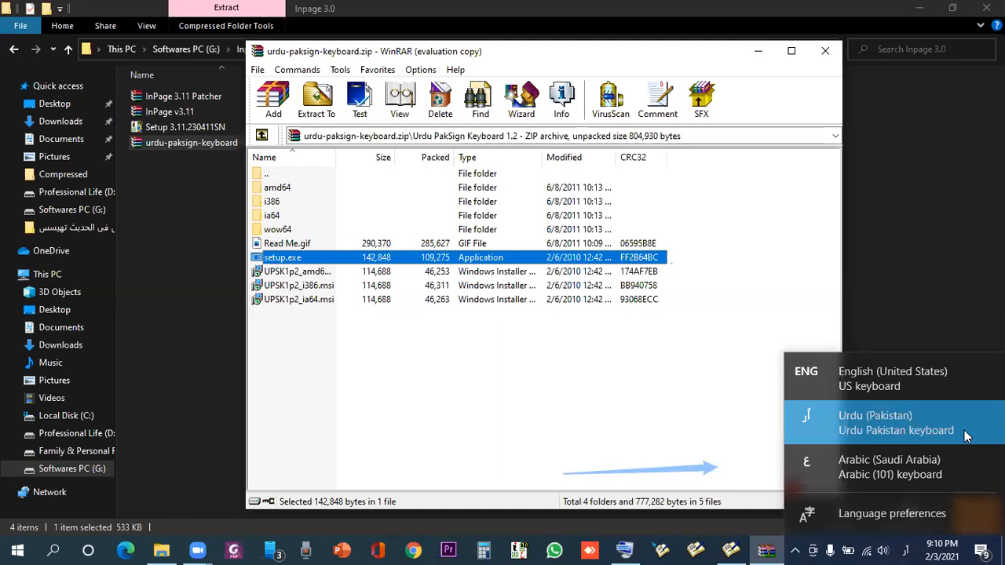
pyautogui.click(826, 54)
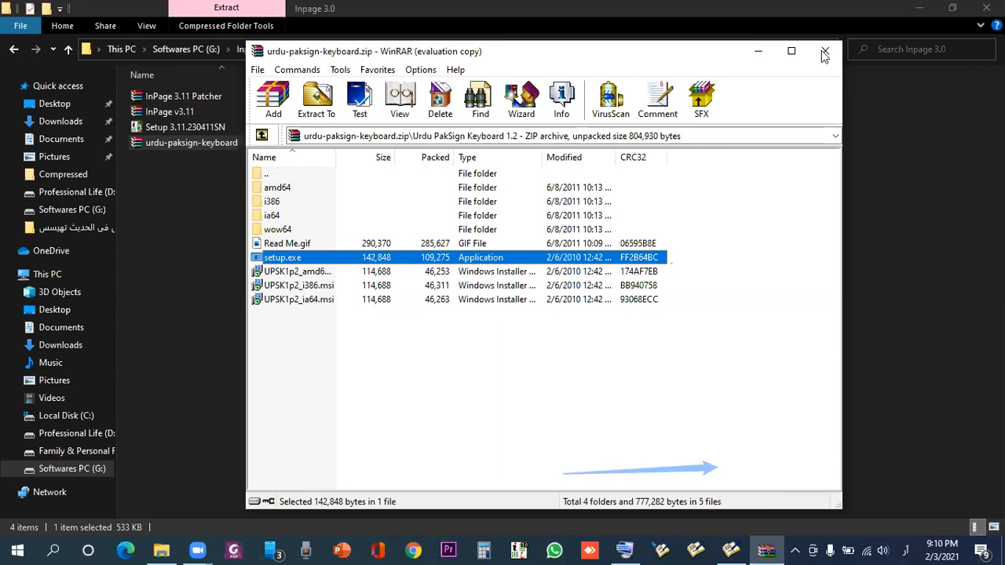
pyautogui.click(825, 50)
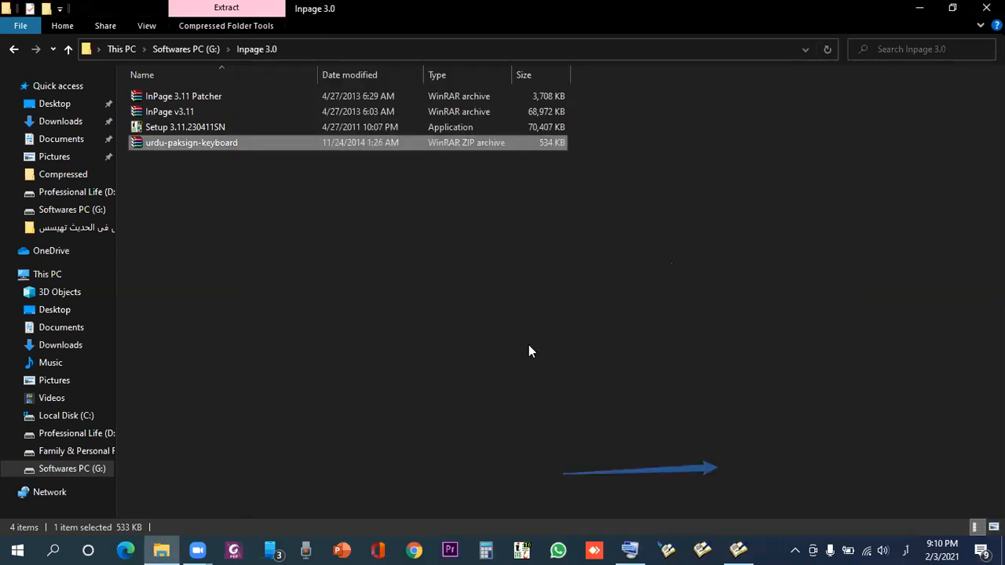
# - Switch the keyboard input language to English (United States) and clear the file selection
pyautogui.click(908, 548)
pyautogui.click(884, 371)
pyautogui.click(421, 258)
# - Search for Word, launch it and create a blank document
pyautogui.click(8, 547)
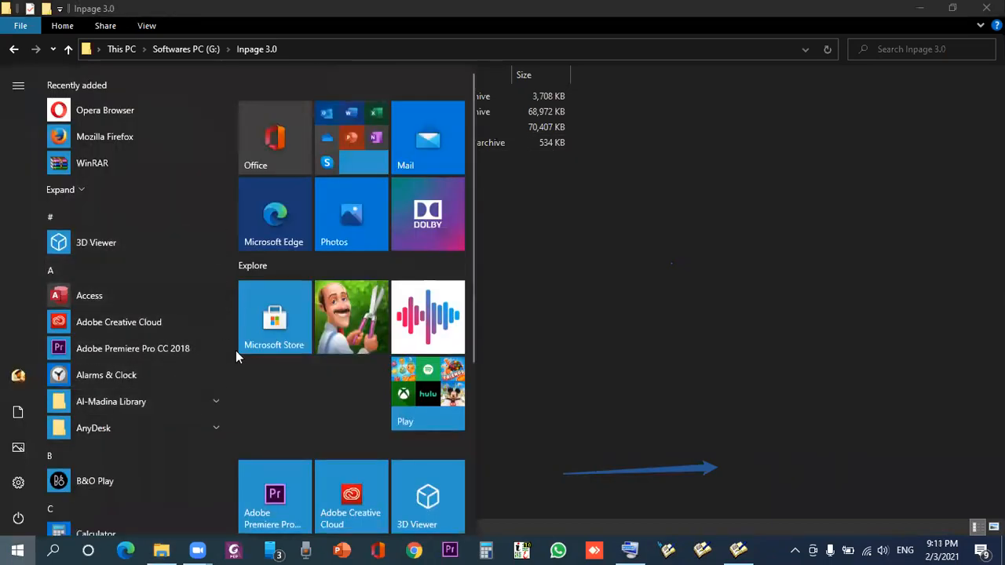
pyautogui.press('Escape')
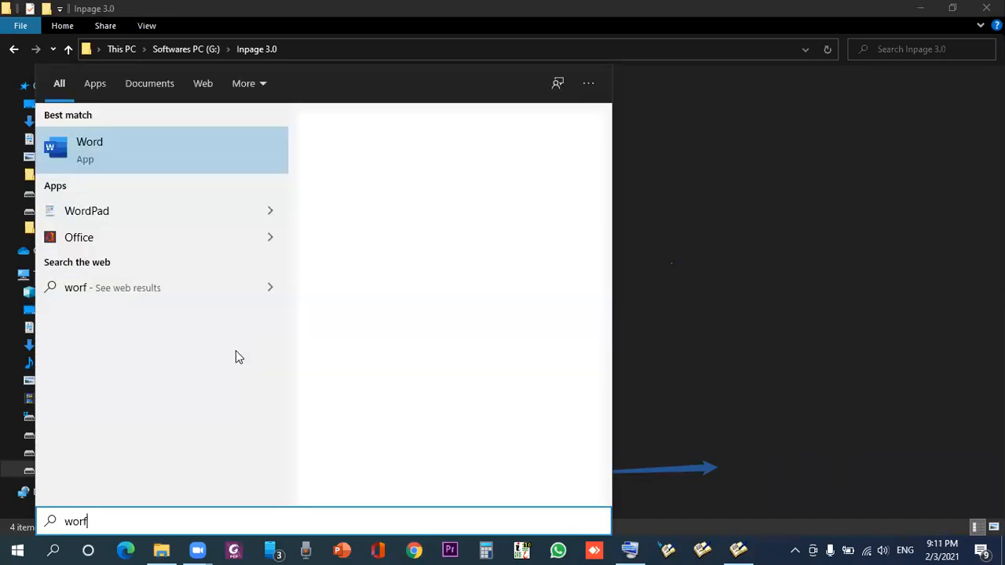
pyautogui.write('d')
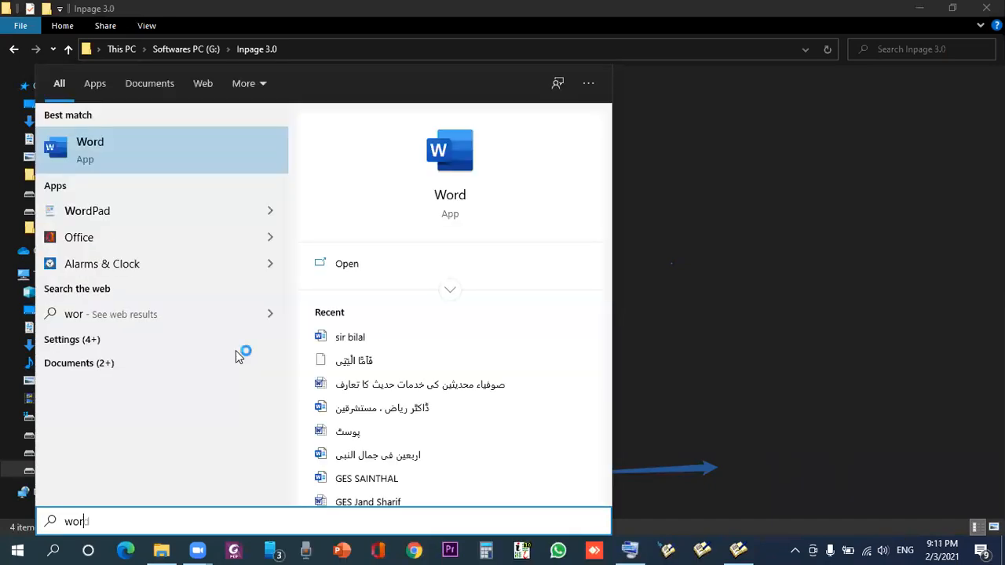
pyautogui.press('Return')
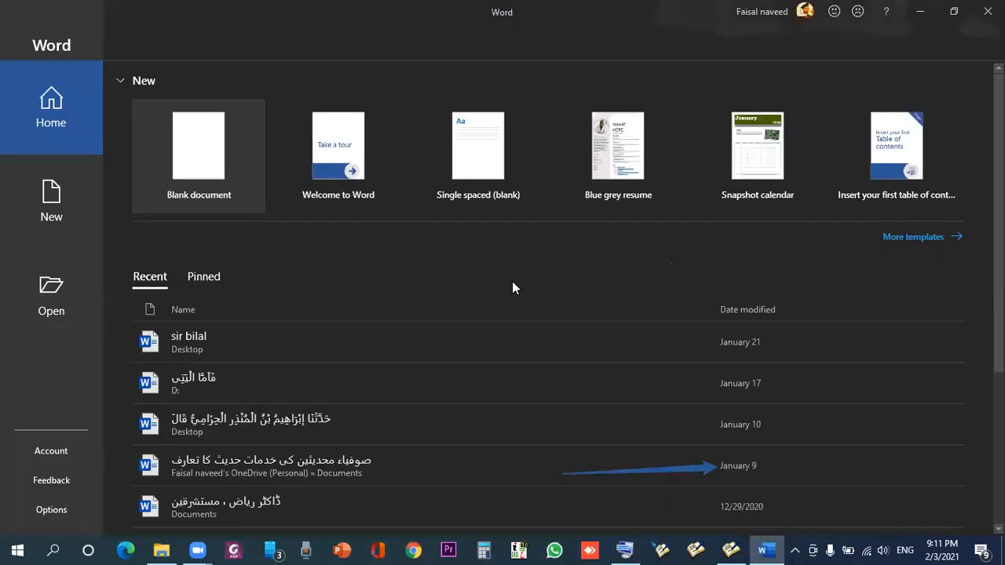
pyautogui.click(205, 144)
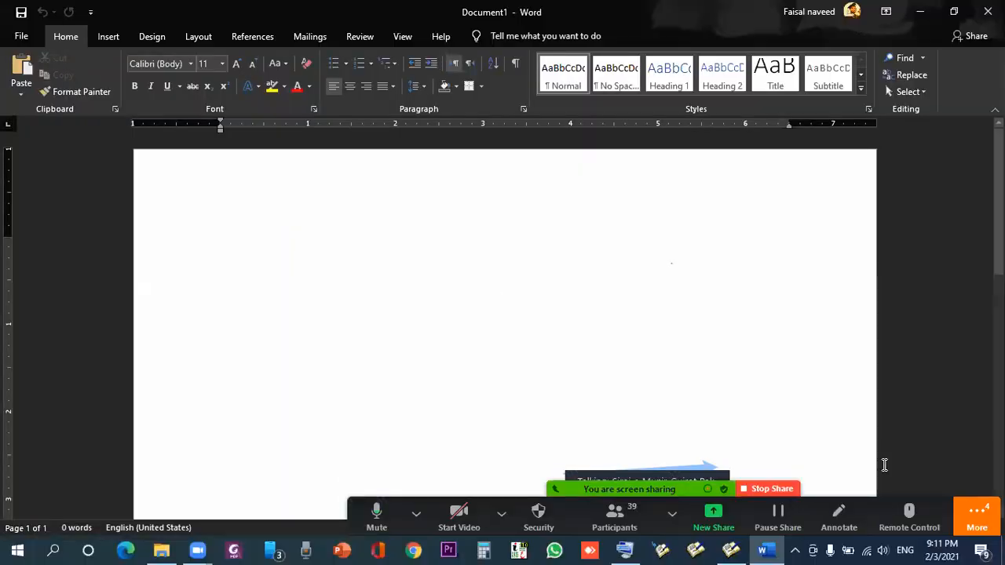
# - Switch the keyboard input language to Urdu (Pakistan) and enter "خدا کا ذکر کریں" in the blank document
pyautogui.click(905, 549)
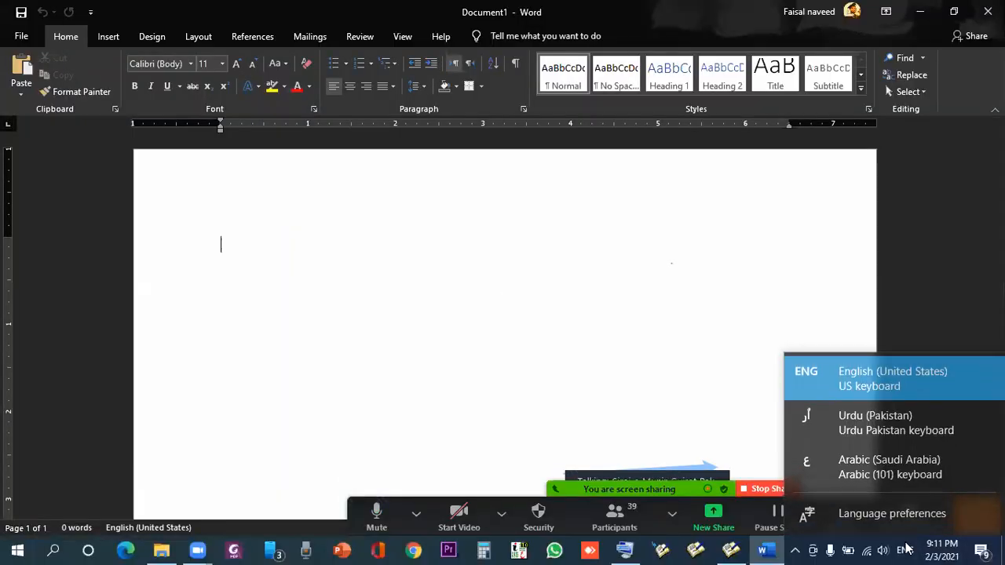
pyautogui.click(891, 429)
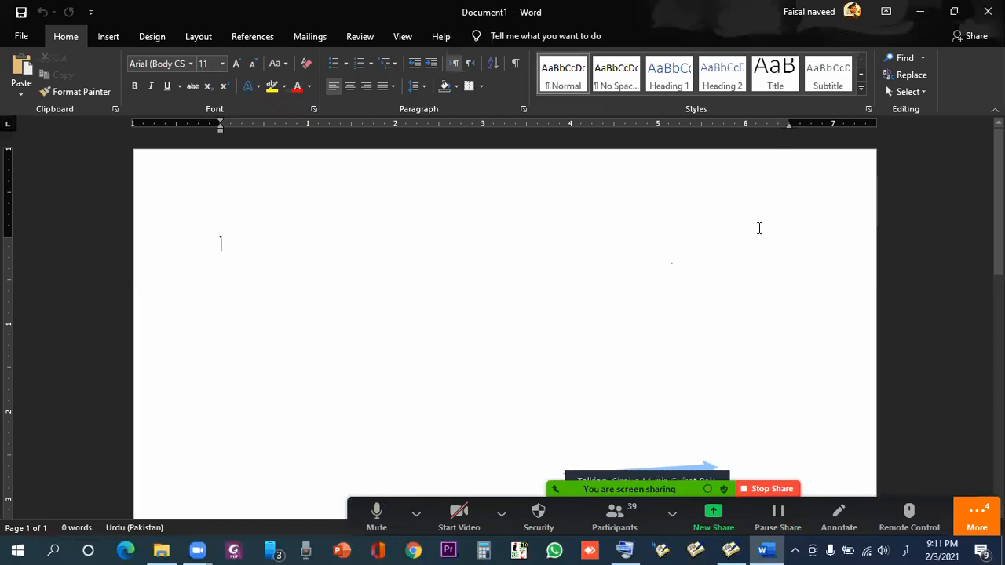
pyautogui.write('خدا کا ذکر کریں')
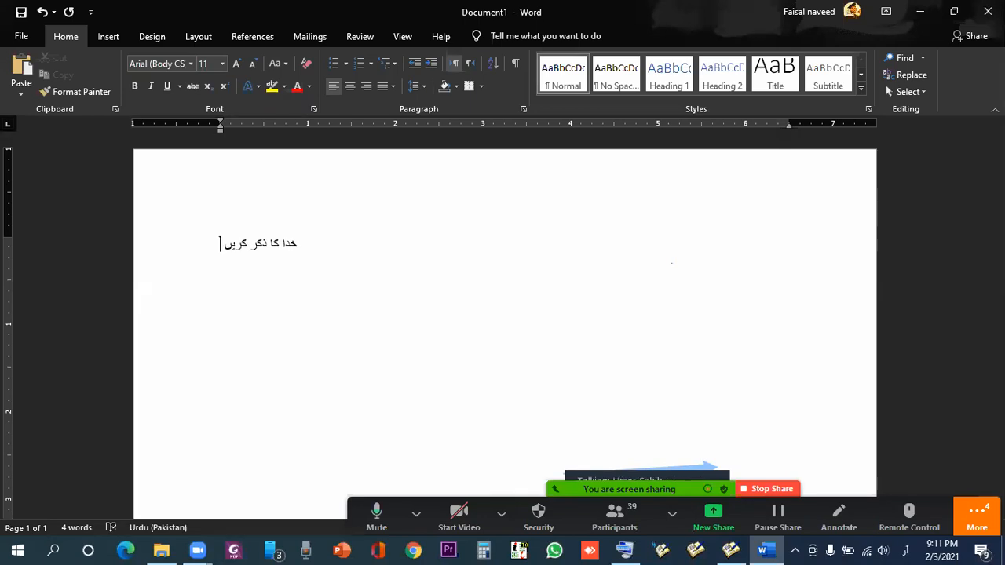
# - Delete all the Urdu text and close the Word document without saving it
pyautogui.hotkey('ctrl', 'a')
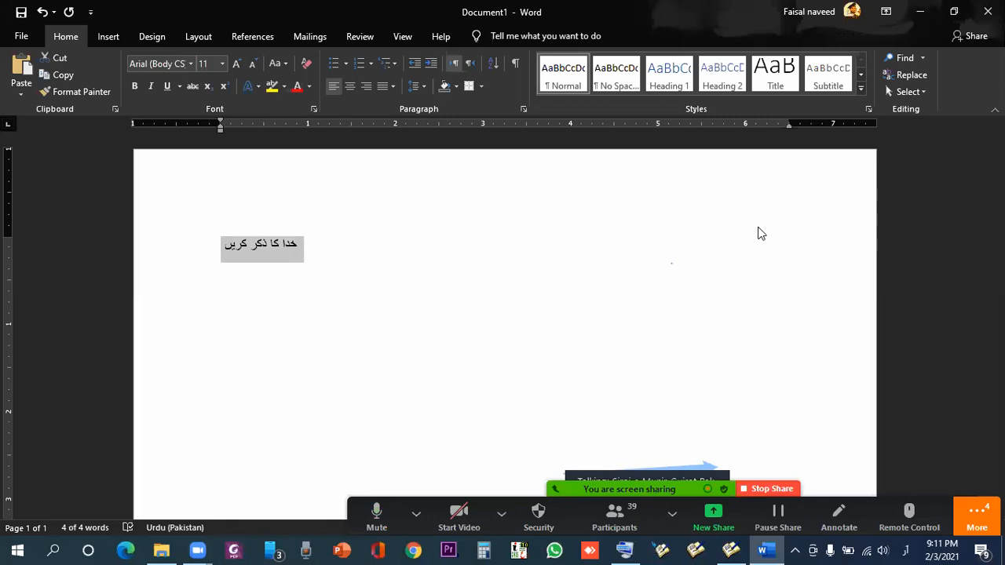
pyautogui.press('Delete')
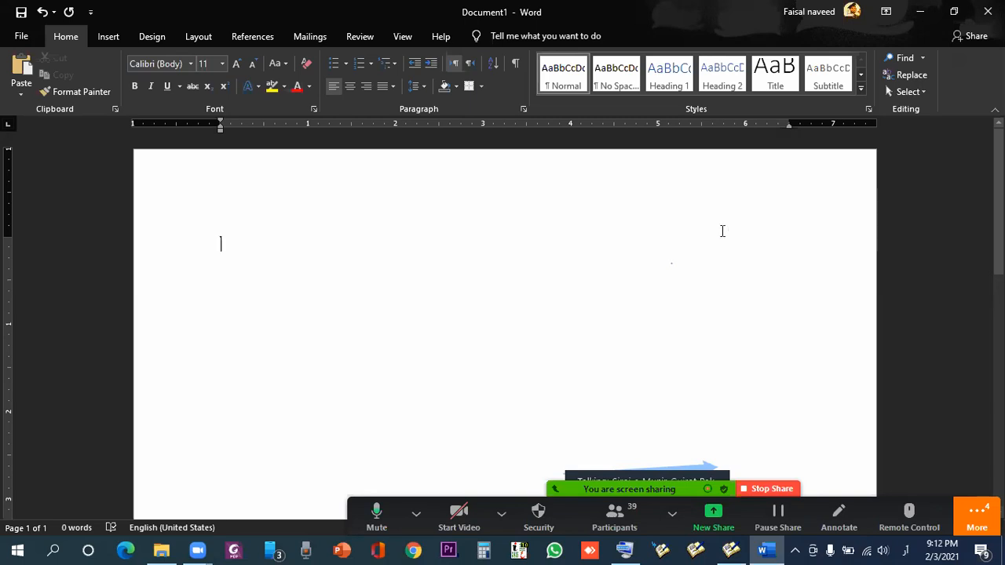
pyautogui.click(988, 11)
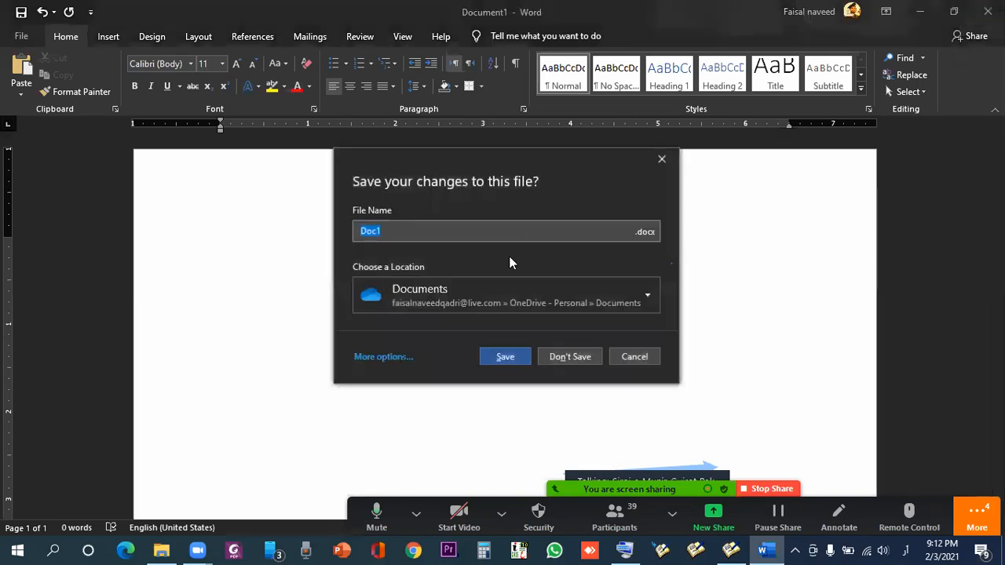
pyautogui.click(571, 357)
# - Open the Windows search, switch the keyboard input language to English and clear the search text
pyautogui.click(17, 550)
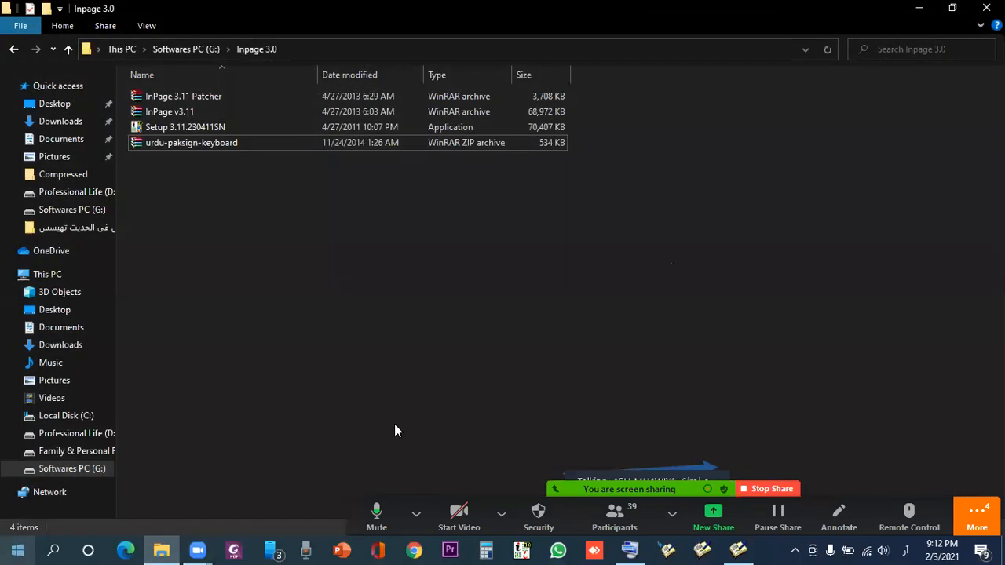
pyautogui.write('دیچی')
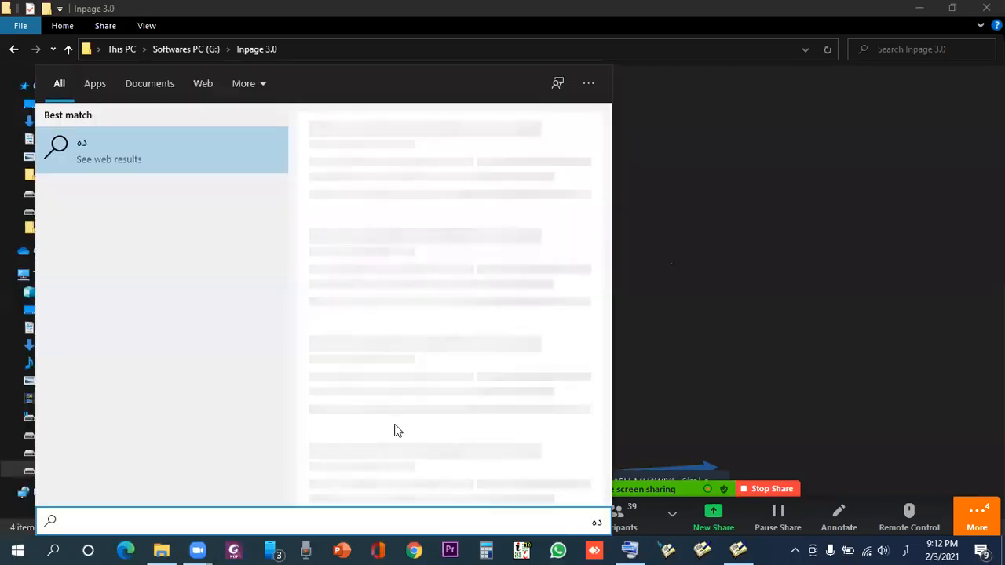
pyautogui.press('BackSpace')
pyautogui.press('BackSpace')
pyautogui.press('BackSpace')
pyautogui.press('BackSpace')
pyautogui.press('super+space')
pyautogui.press('super+space')
pyautogui.press('super+space')
pyautogui.write('دہ')
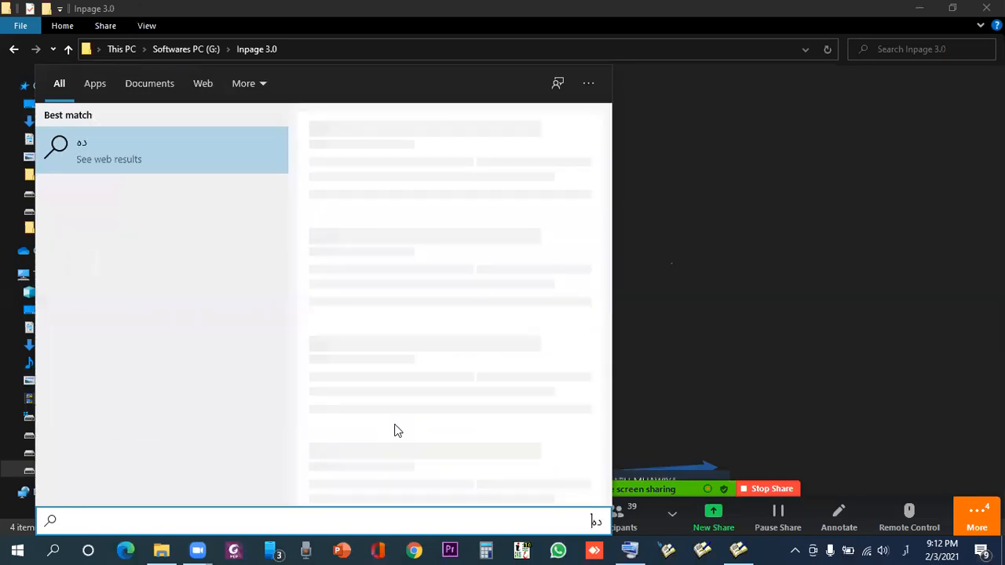
pyautogui.press('BackSpace')
pyautogui.press('BackSpace')
pyautogui.press('BackSpace')
pyautogui.press('super+space')
pyautogui.press('super+space')
pyautogui.write('do')
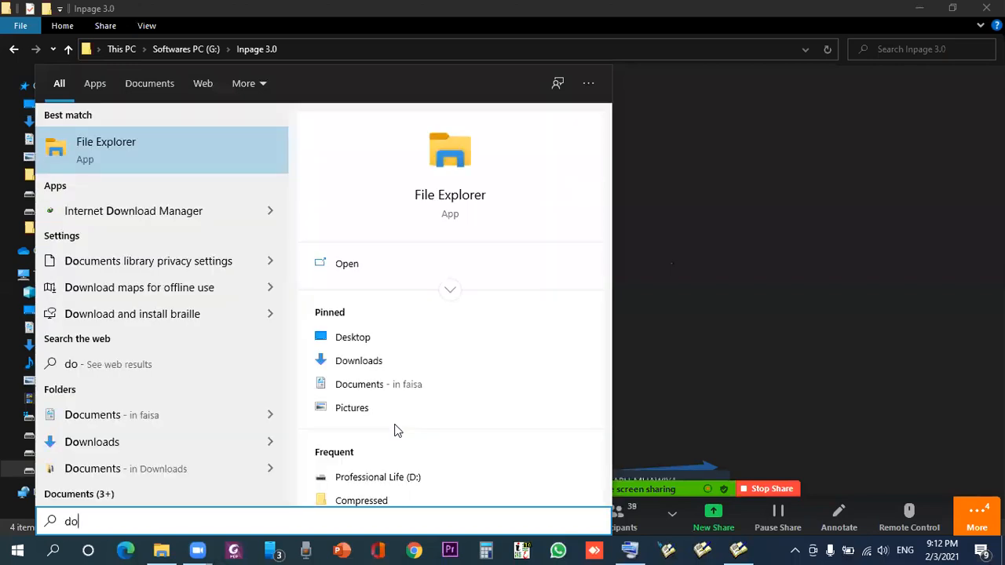
pyautogui.press('BackSpace')
pyautogui.press('BackSpace')
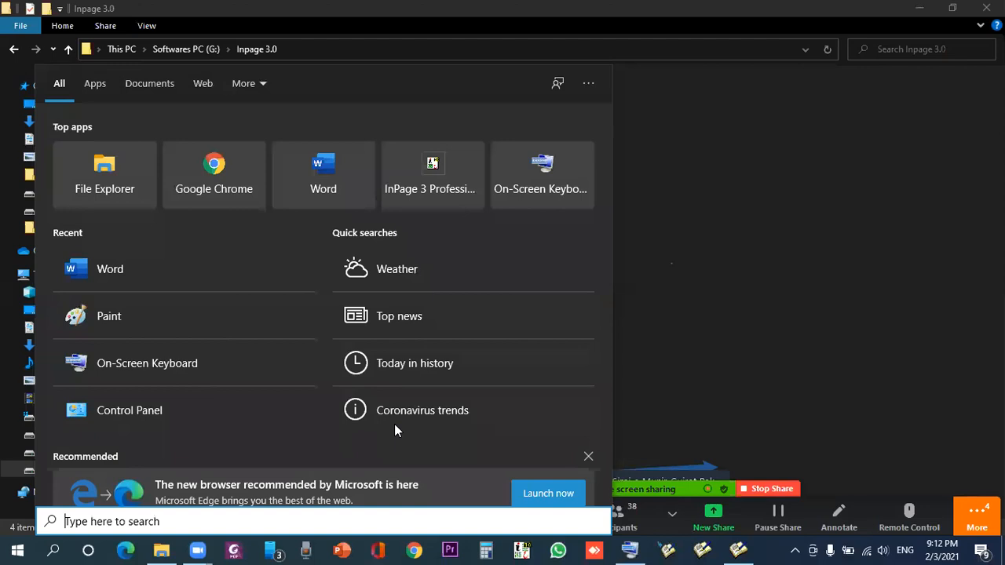
# - Search for "wor", launch WordPad and maximize its window
pyautogui.write('wor')
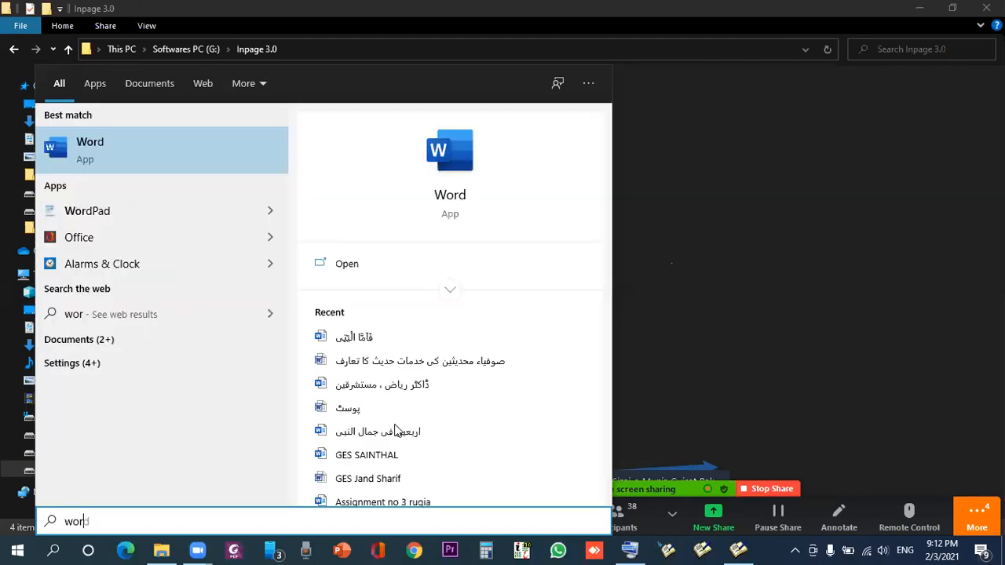
pyautogui.click(128, 221)
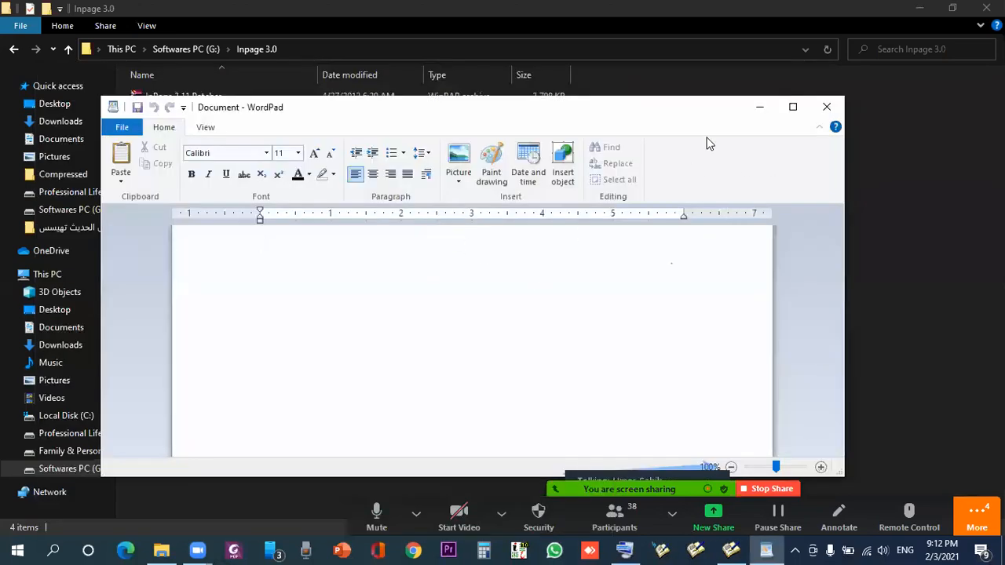
pyautogui.moveTo(684, 112); pyautogui.dragTo(675, 77)
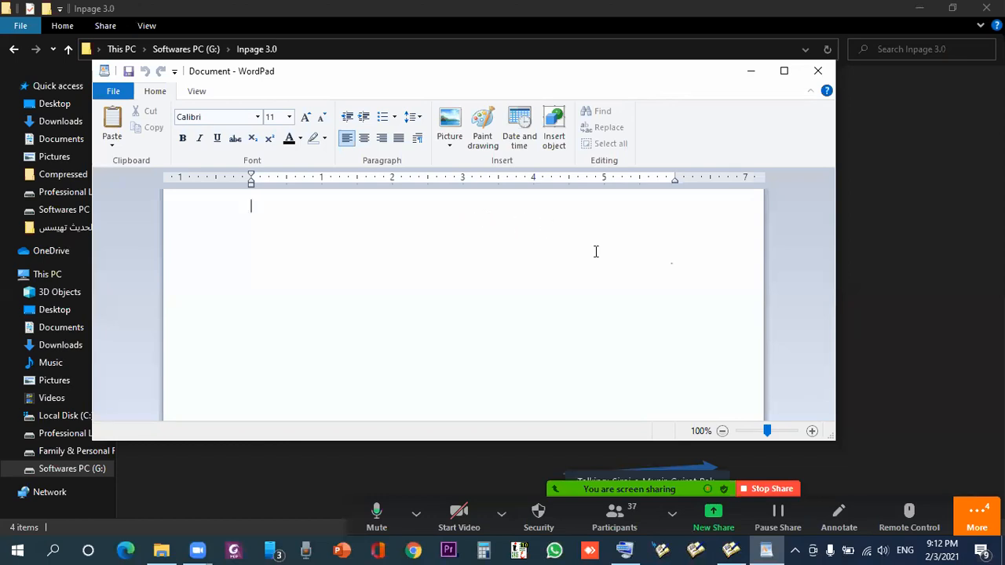
pyautogui.click(785, 71)
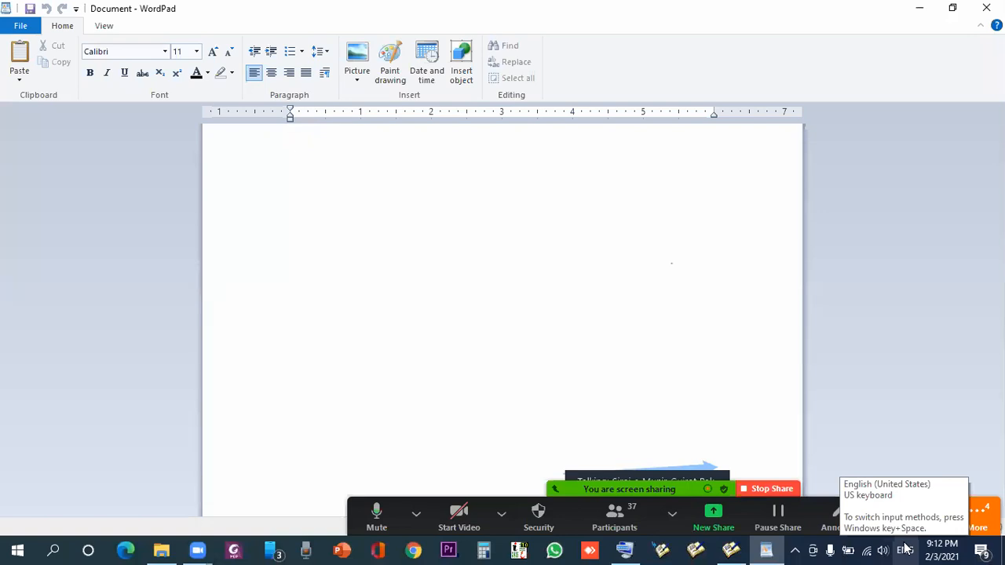
# - Switch the keyboard input language to Urdu (Pakistan) and enter "خدا کا ذکر کریں ذکر مصطفی نہ کریں" in the WordPad document
pyautogui.click(905, 548)
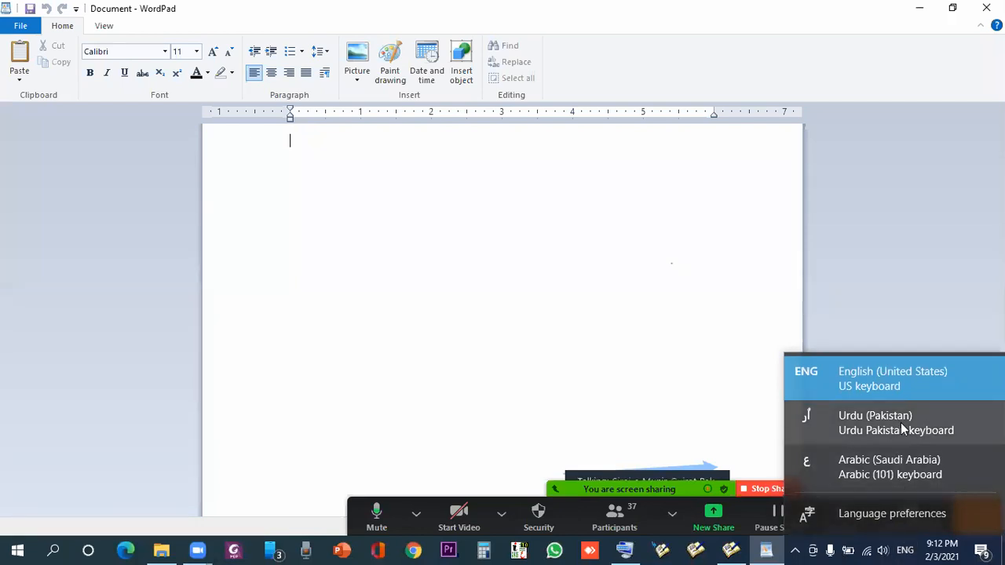
pyautogui.click(903, 429)
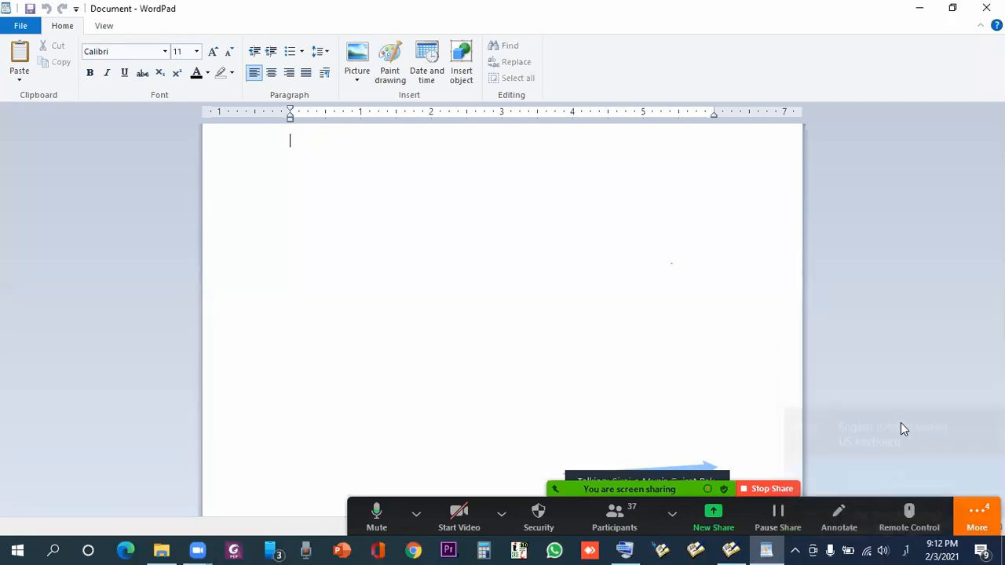
pyautogui.click(386, 160)
pyautogui.write('خدا')
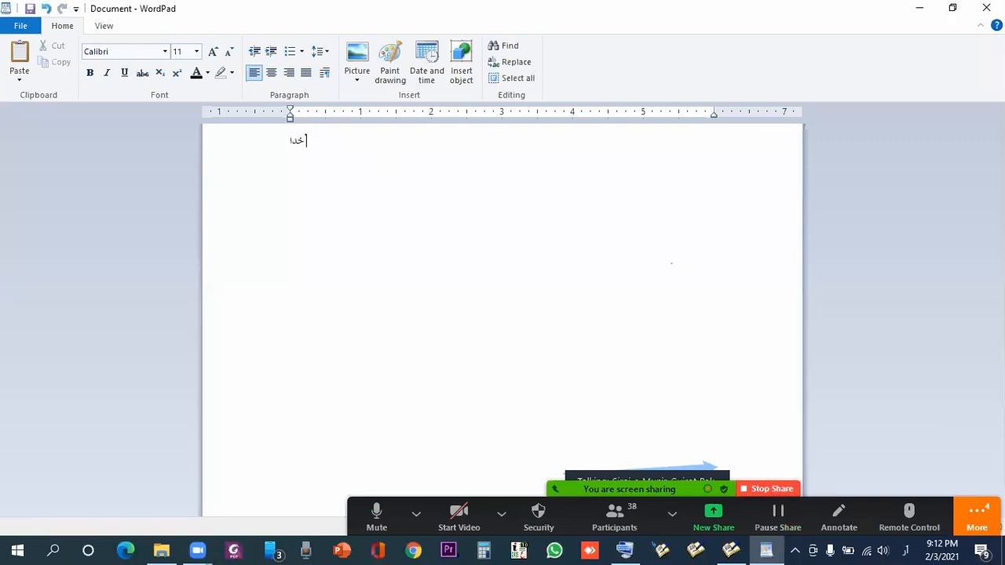
pyautogui.write(' کا ذکر کریں ذکر مصطفی نہ کریں')
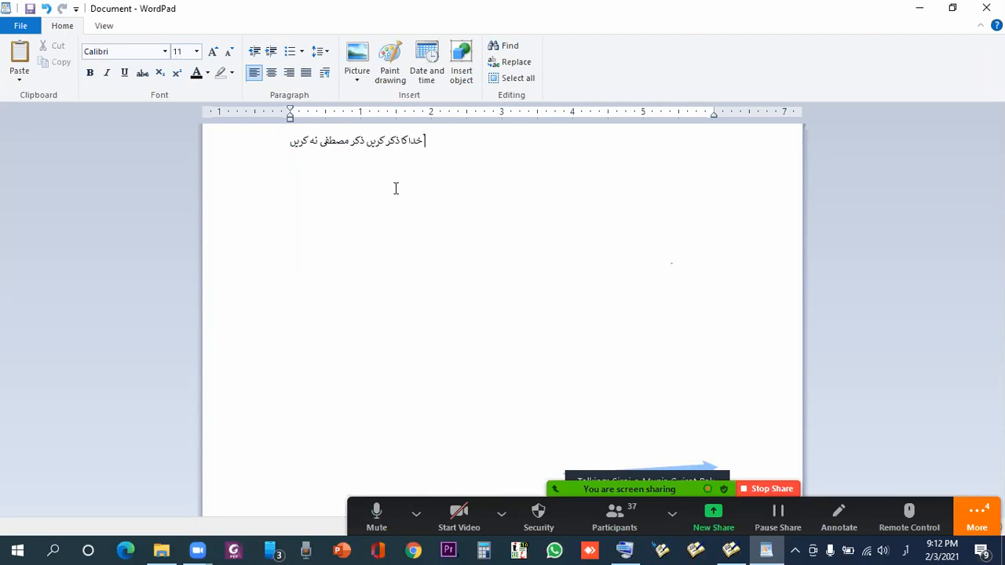
# - Select the Urdu line and set its font size to 26
pyautogui.click(262, 148)
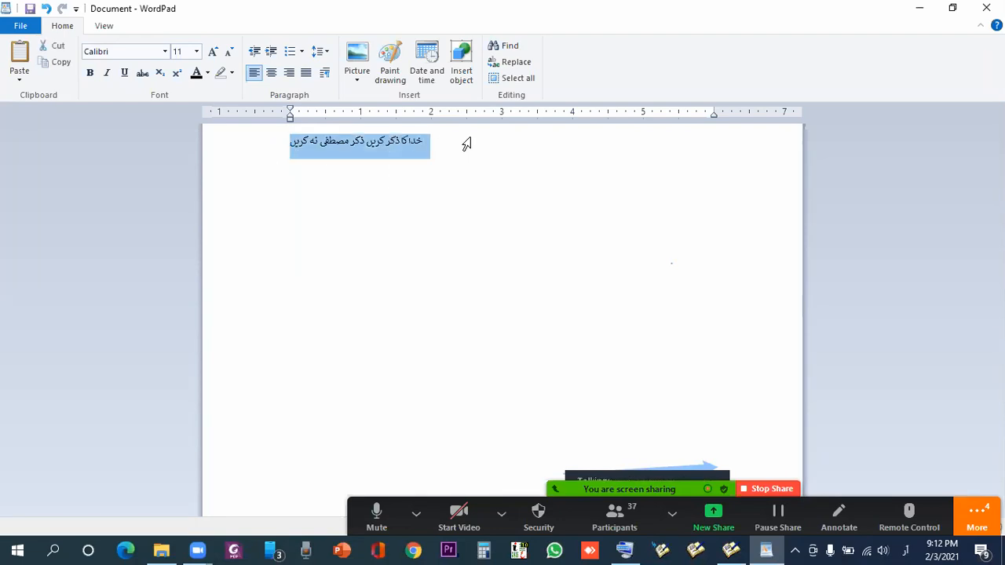
pyautogui.click(197, 51)
pyautogui.click(181, 205)
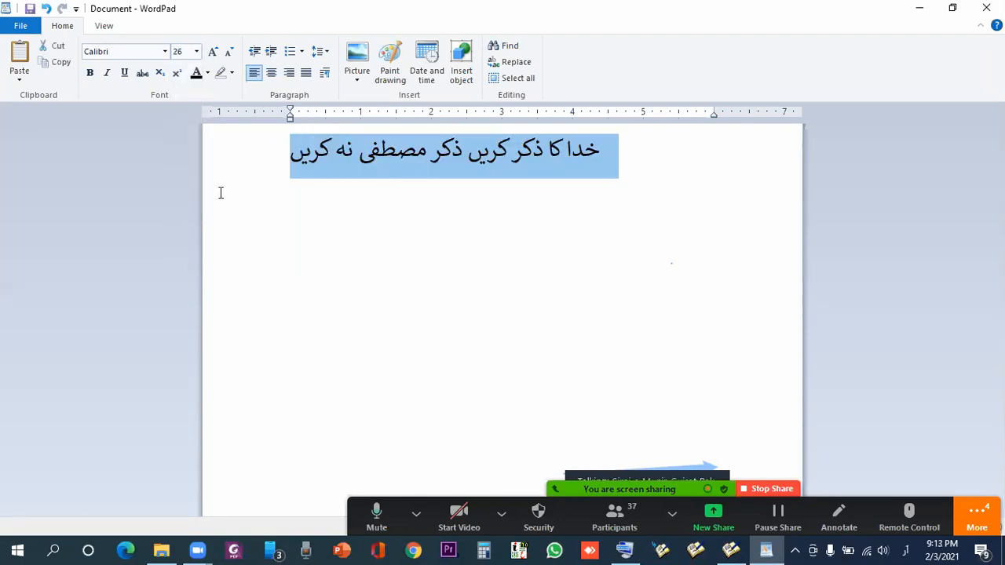
pyautogui.click(196, 51)
pyautogui.click(179, 207)
# - Deselect the Urdu line and close WordPad without saving the document
pyautogui.click(256, 231)
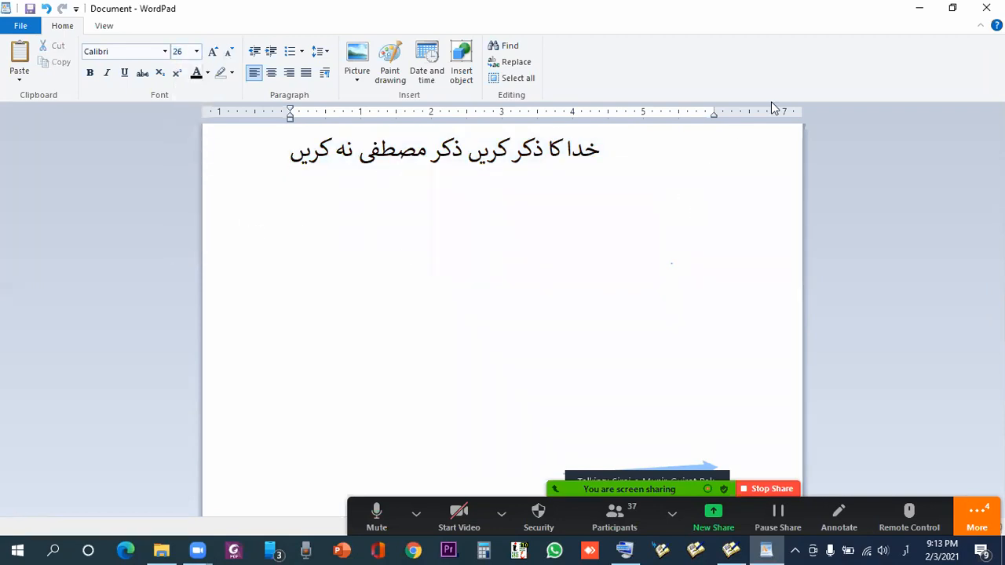
pyautogui.click(986, 8)
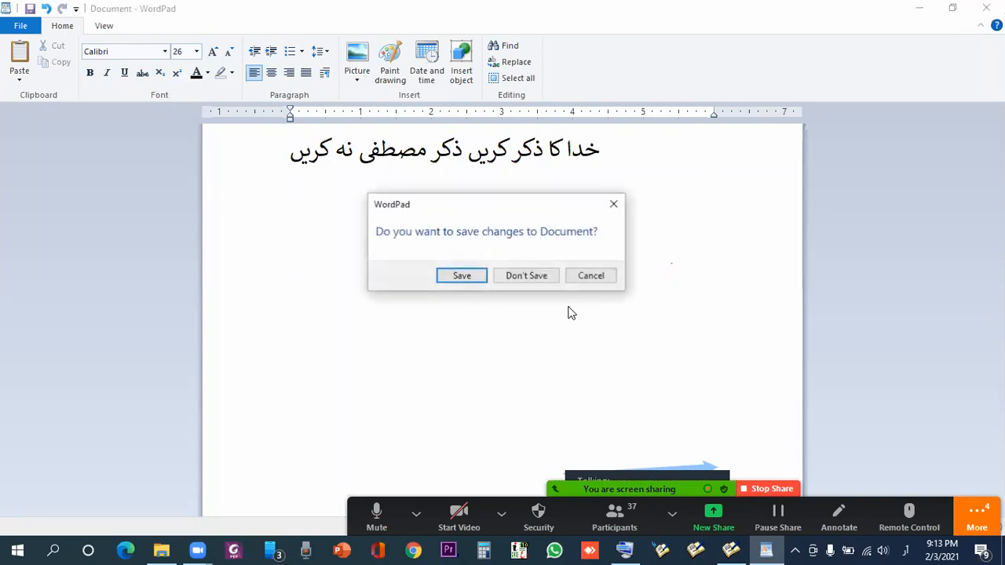
pyautogui.click(533, 276)
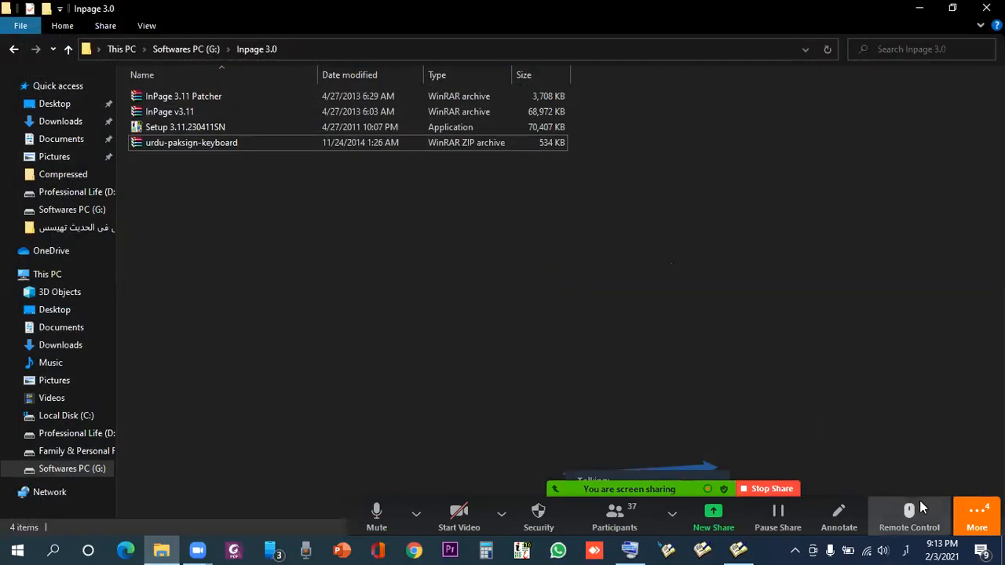